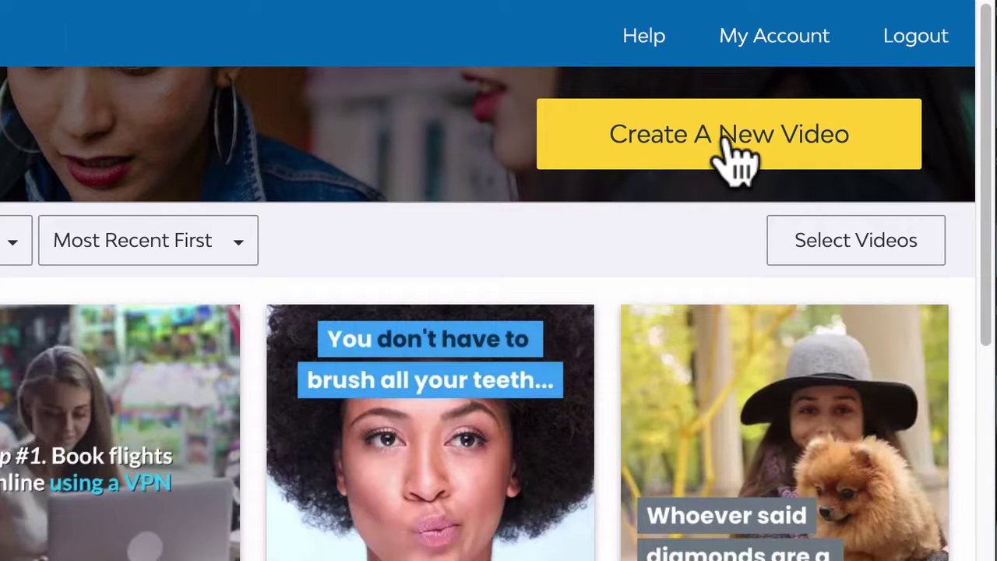
Start a new video from a blog post and preview the Cool Blue template
{"action": "left_click", "coordinate": [732, 152]}
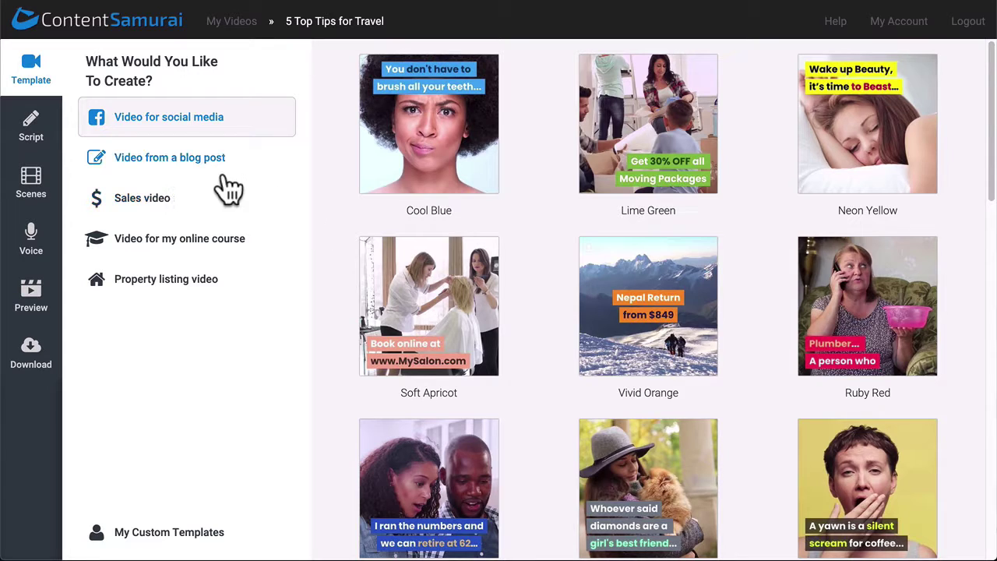
{"action": "left_click", "coordinate": [160, 173]}
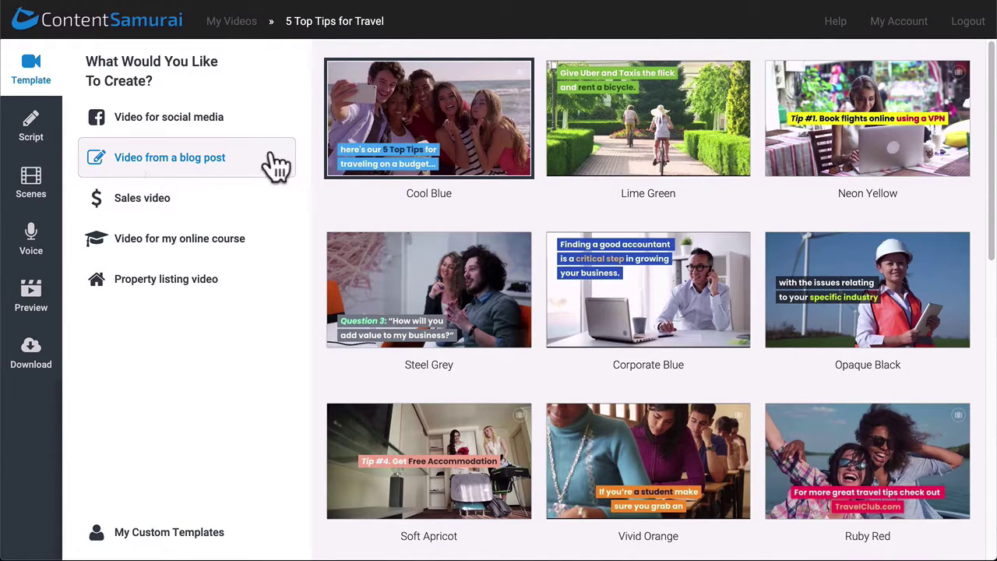
{"action": "left_click", "coordinate": [430, 144]}
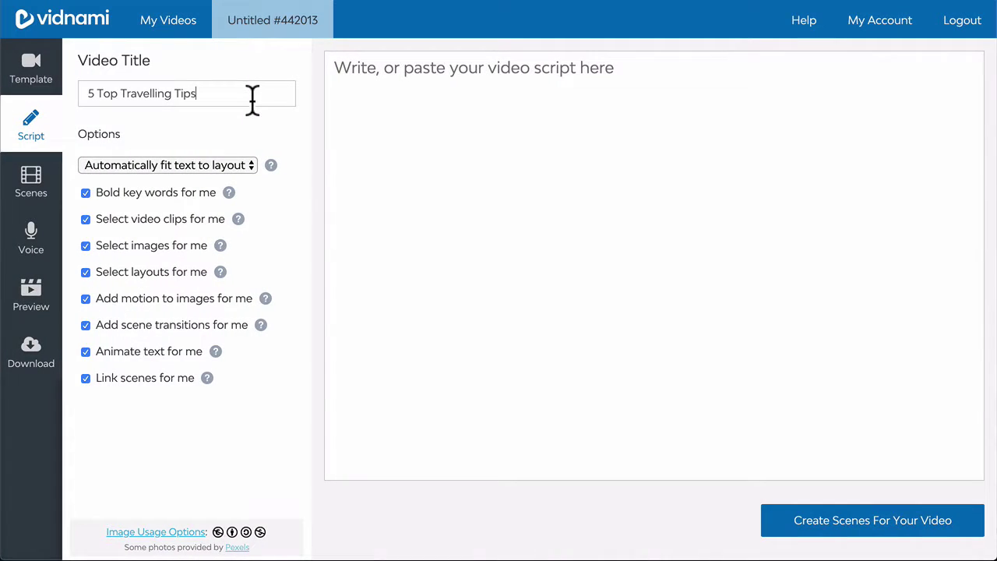
Paste the five-tip travel script, ending with the TravelClub.com line, into the script box
{"action": "right_click", "coordinate": [357, 103]}
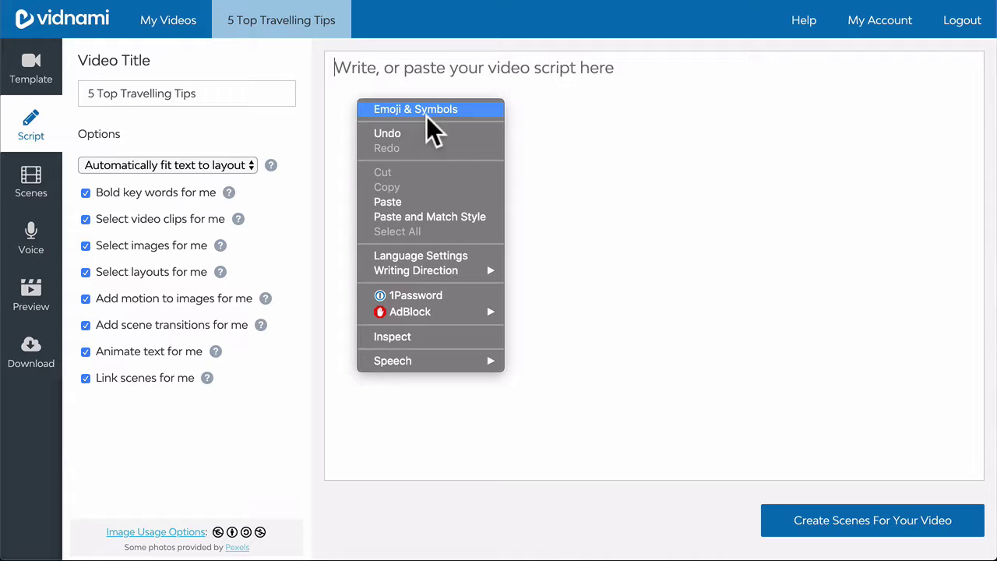
{"action": "left_click", "coordinate": [429, 204]}
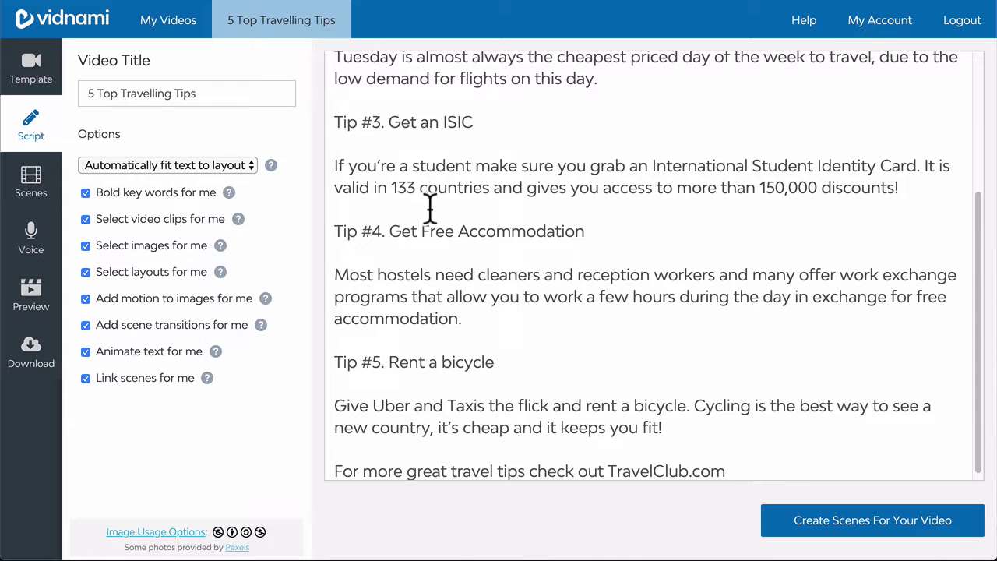
Generate the 24 scenes from the script and scroll down to scene 5
{"action": "left_click", "coordinate": [873, 521]}
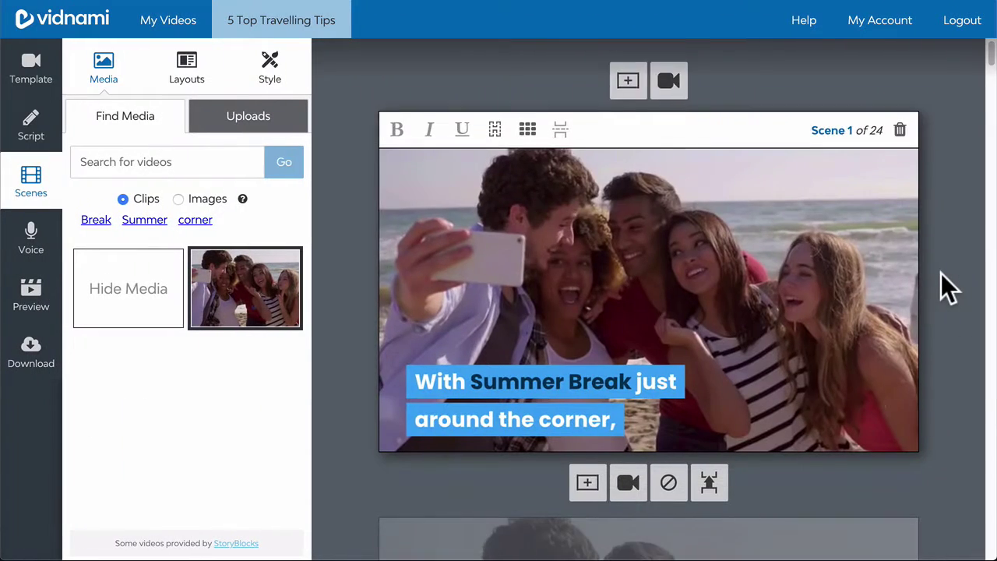
{"action": "scroll", "coordinate": [940, 274], "scroll_direction": "down", "scroll_amount": 2}
{"action": "scroll", "coordinate": [941, 273], "scroll_direction": "down", "scroll_amount": 3}
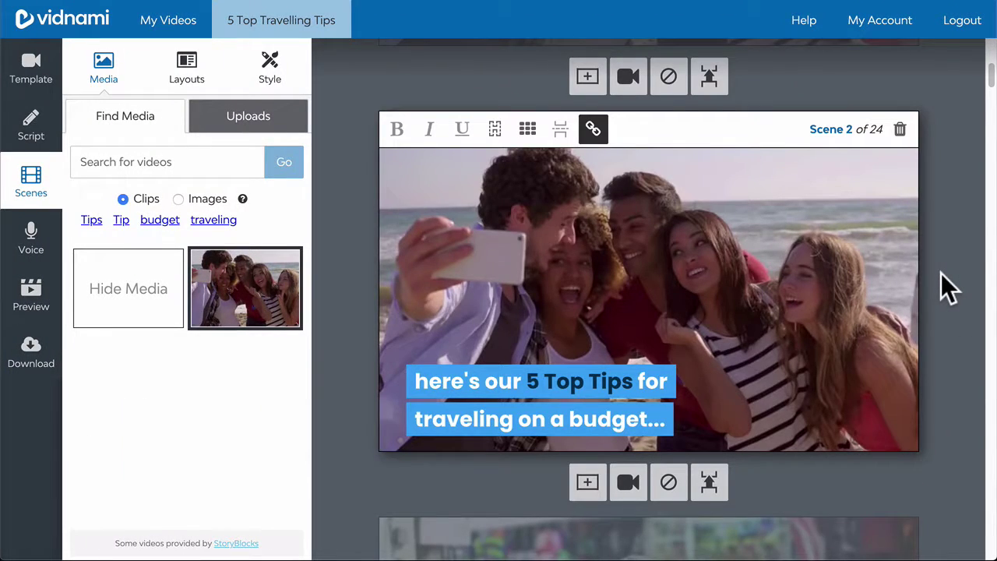
{"action": "scroll", "coordinate": [941, 274], "scroll_direction": "down", "scroll_amount": 5}
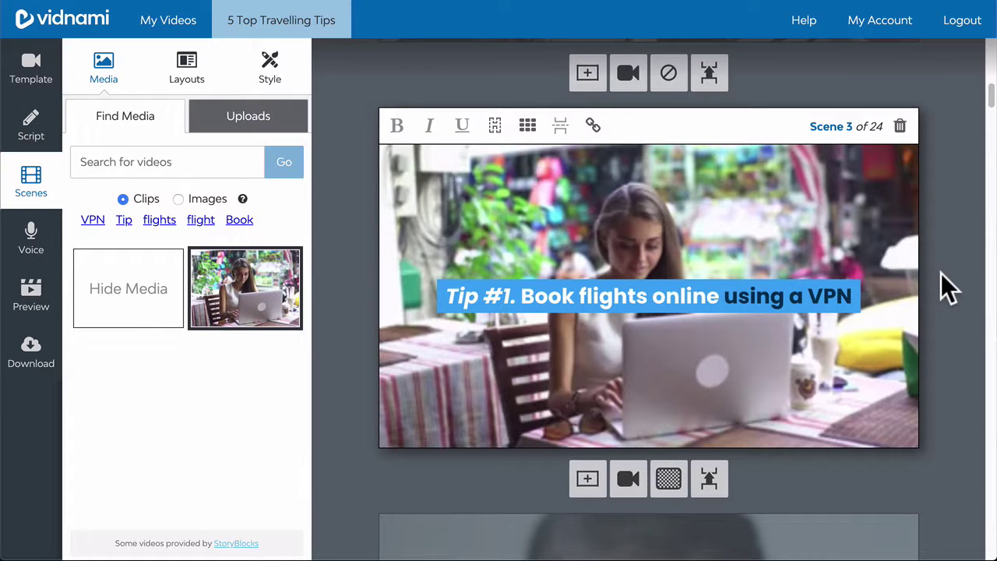
{"action": "scroll", "coordinate": [941, 273], "scroll_direction": "down", "scroll_amount": 5}
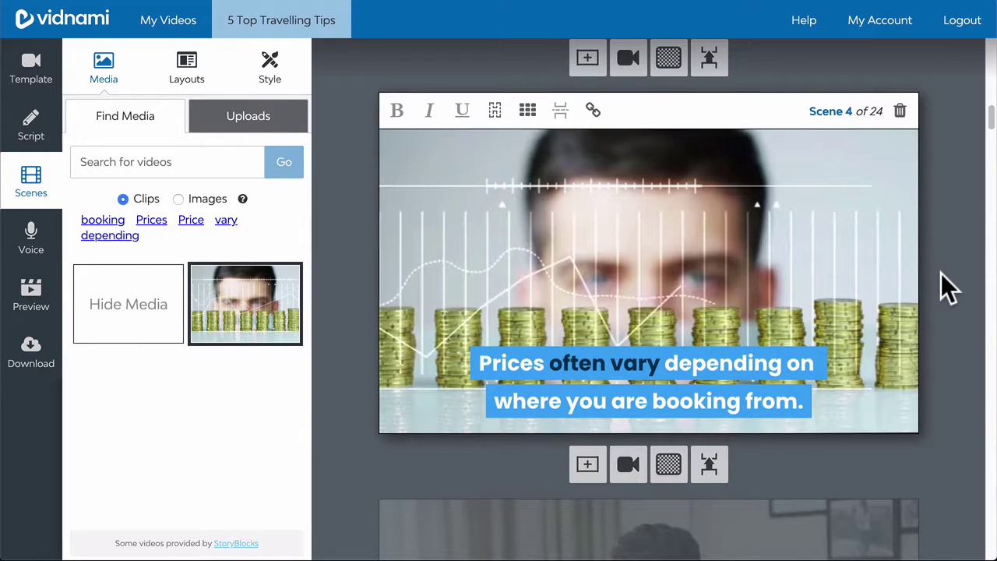
{"action": "scroll", "coordinate": [941, 274], "scroll_direction": "down", "scroll_amount": 5}
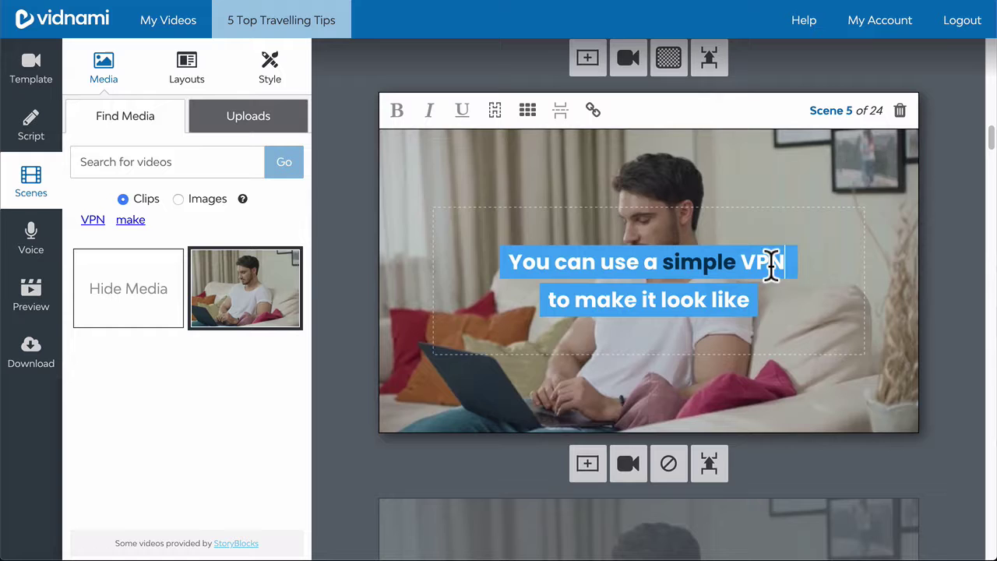
Bold VPN, place scene 5's caption bottom-left, and break scene 6's caption before 'save a bundle'
{"action": "left_click", "coordinate": [396, 117]}
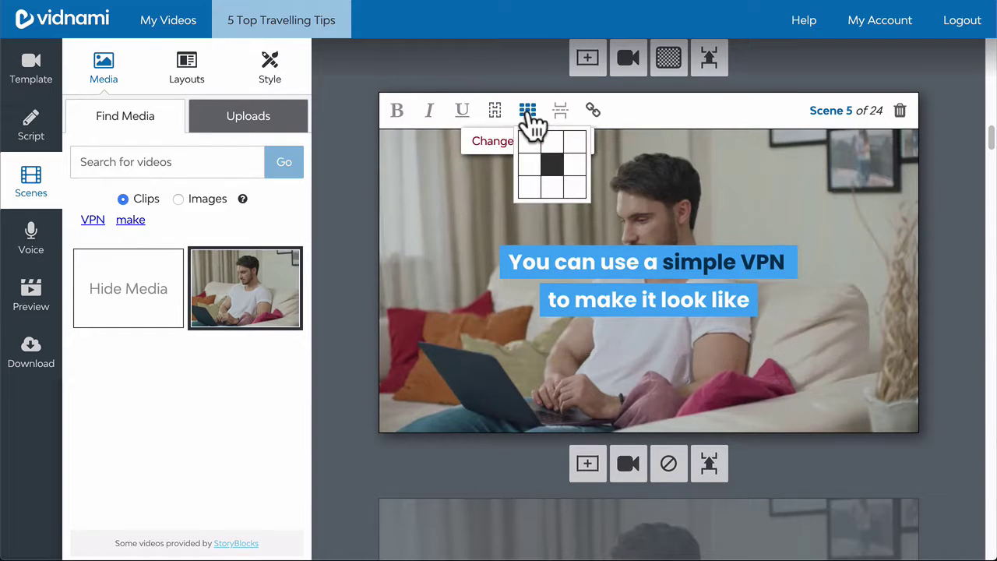
{"action": "left_click", "coordinate": [529, 188]}
{"action": "scroll", "coordinate": [807, 261], "scroll_direction": "down", "scroll_amount": 5}
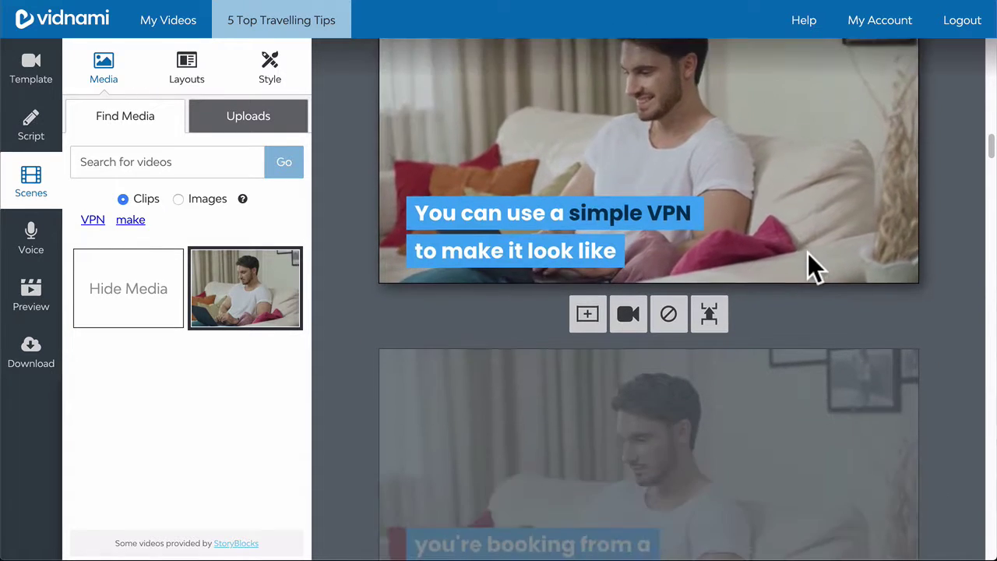
{"action": "left_click", "coordinate": [650, 334]}
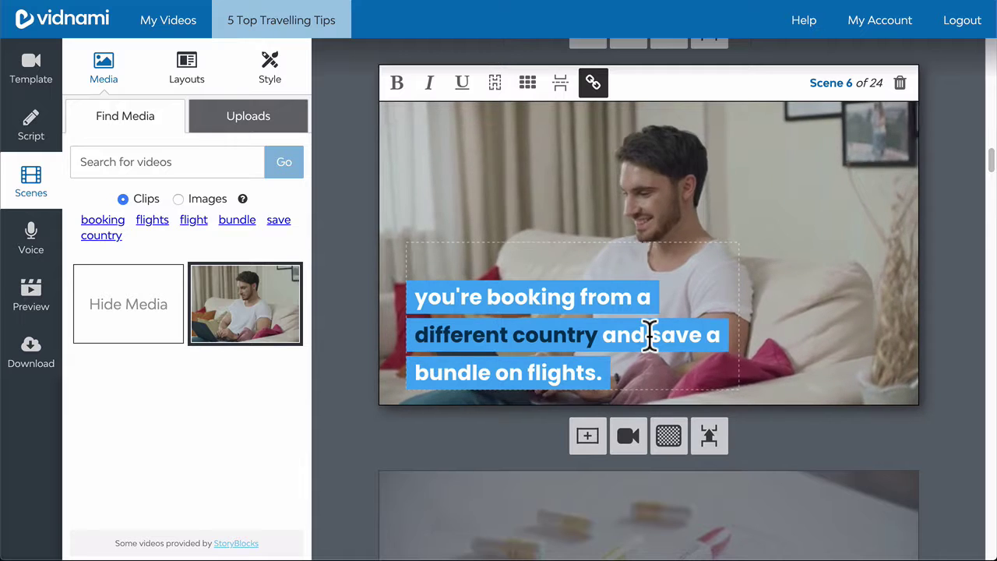
{"action": "key", "text": "Return"}
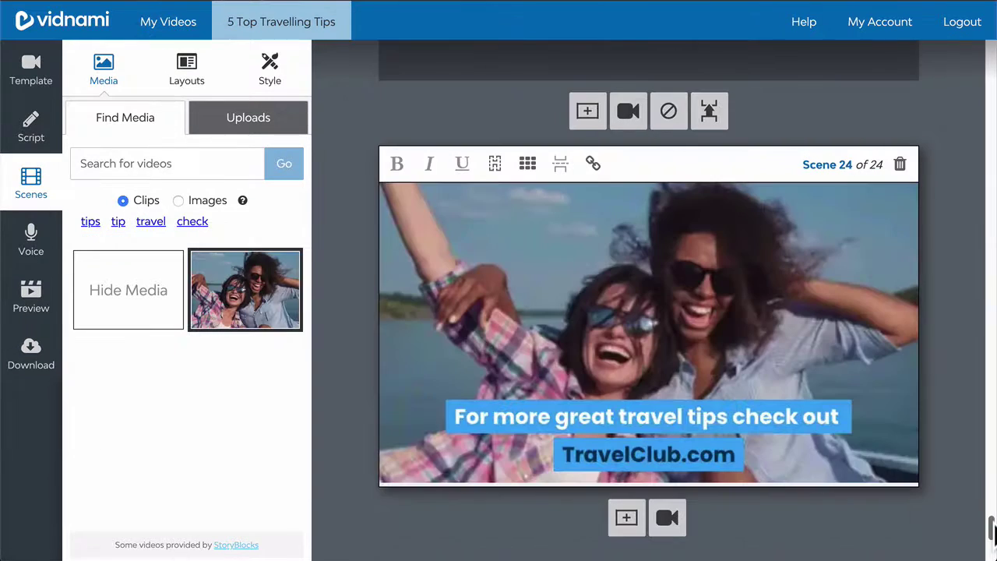
{"action": "scroll", "coordinate": [993, 533], "scroll_direction": "down", "scroll_amount": 4}
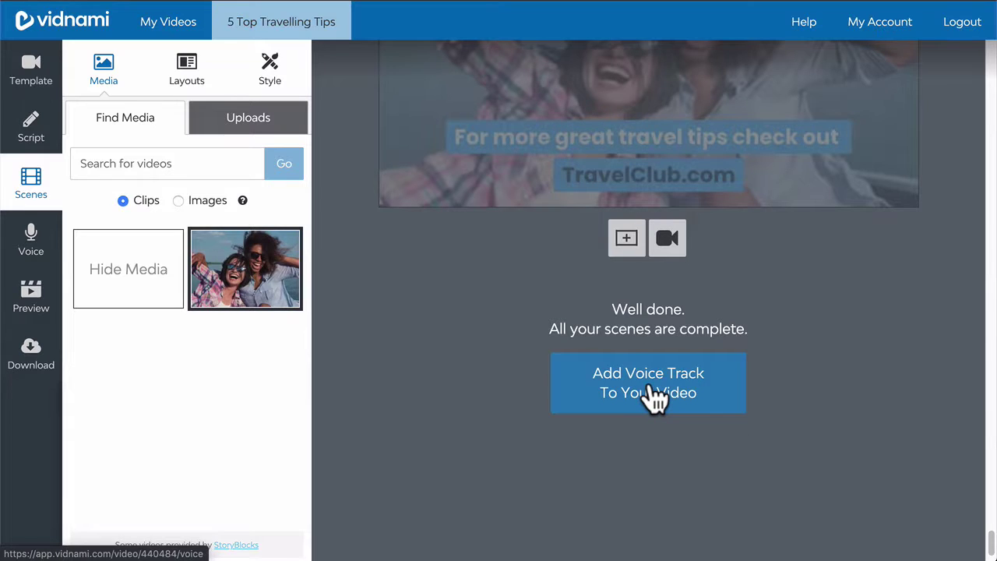
Review the automated Isla voice and recording options, then choose Upload a voice track
{"action": "left_click", "coordinate": [652, 396]}
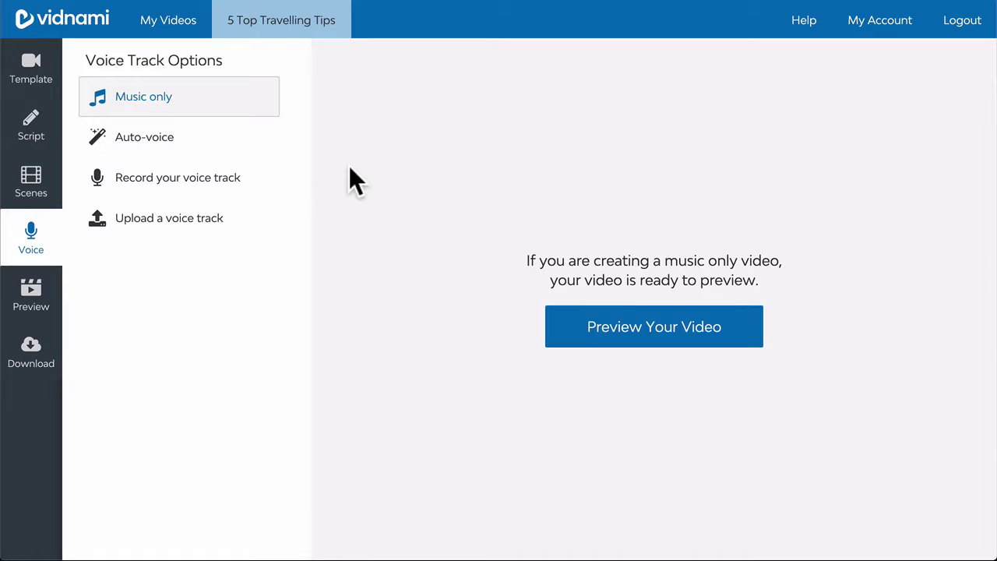
{"action": "left_click", "coordinate": [187, 148]}
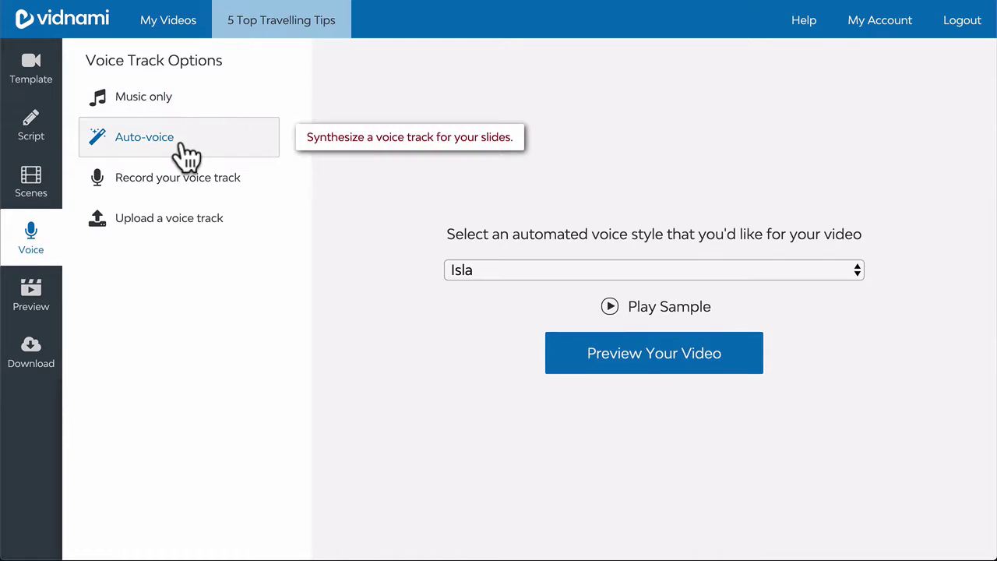
{"action": "left_click", "coordinate": [454, 267]}
{"action": "left_click", "coordinate": [404, 241]}
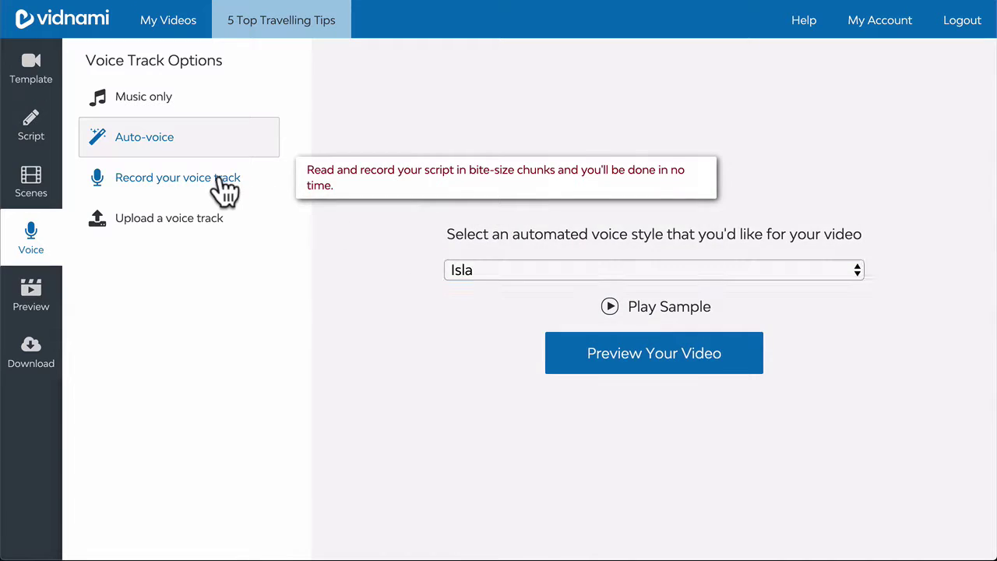
{"action": "left_click", "coordinate": [226, 181]}
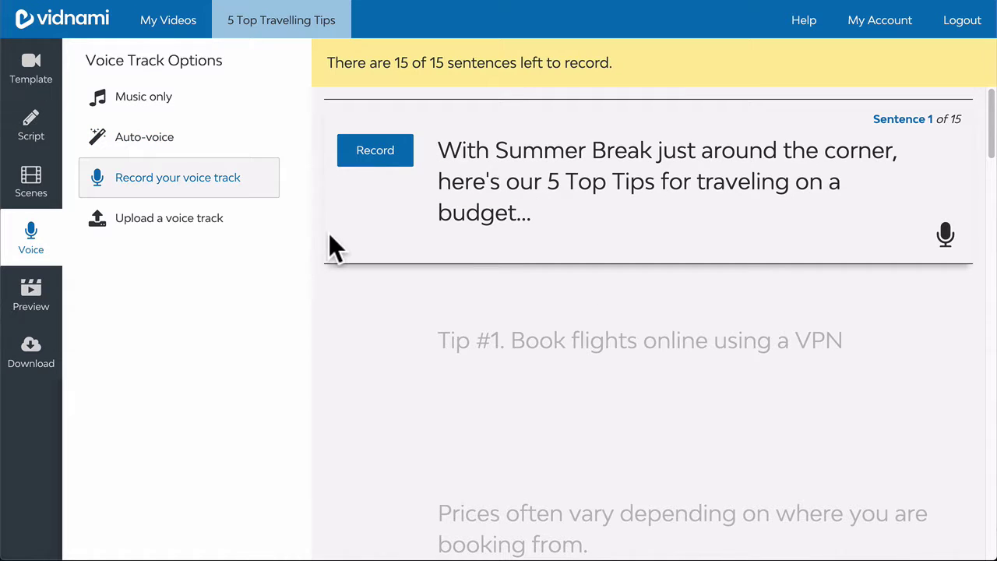
{"action": "left_click", "coordinate": [212, 232]}
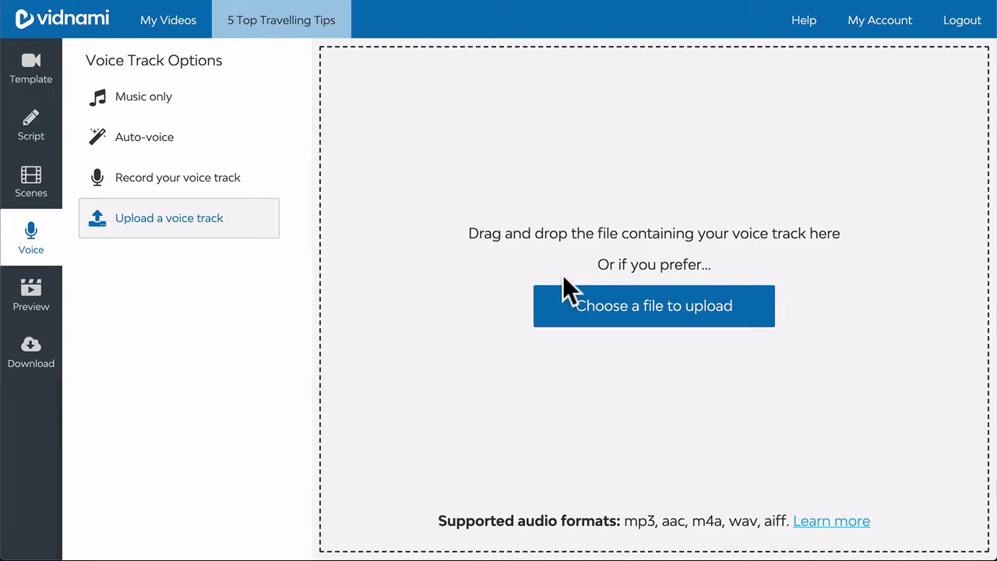
Upload Travel Club Voiceover.mp3 from the file picker as the voice track
{"action": "left_click", "coordinate": [628, 308]}
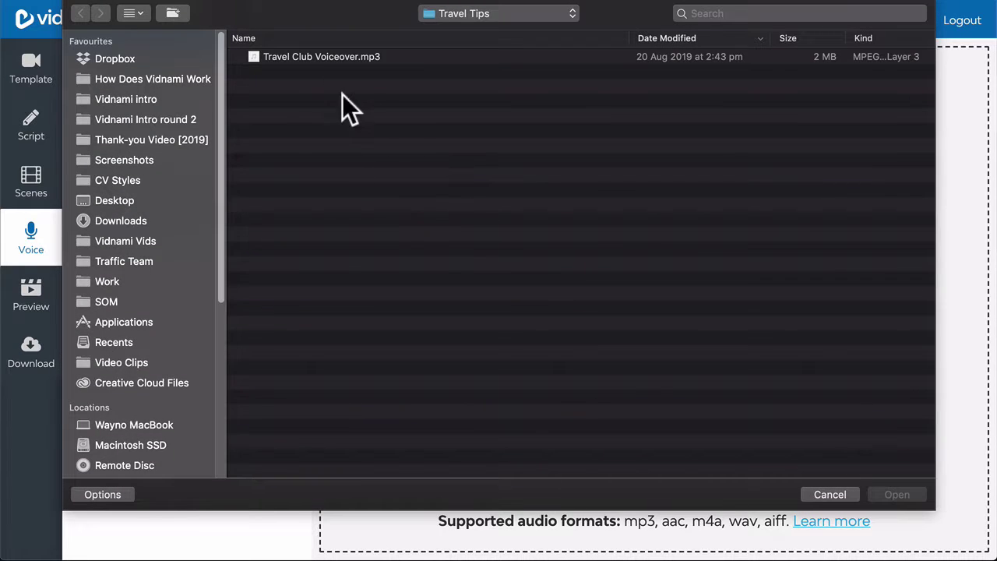
{"action": "left_click", "coordinate": [305, 57]}
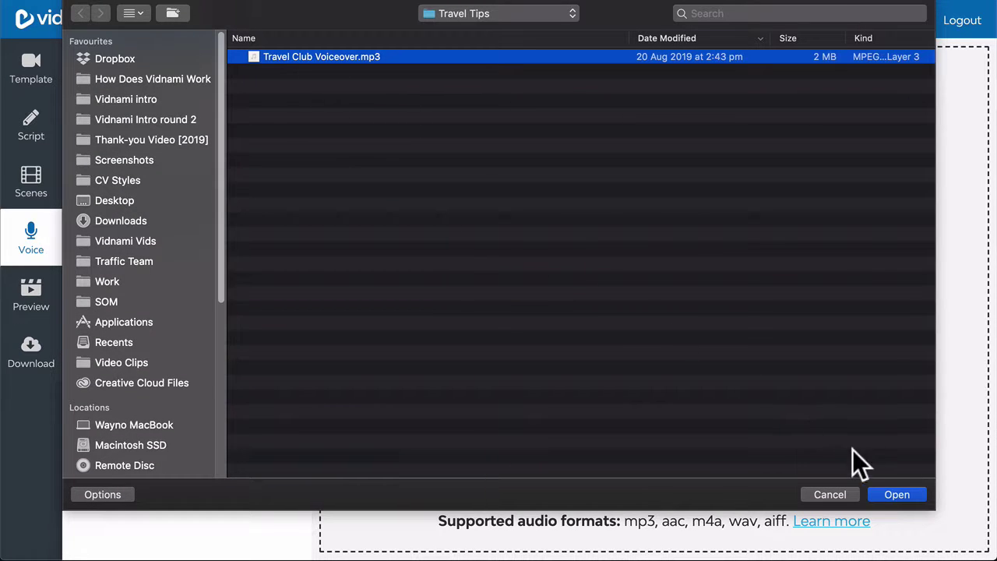
{"action": "left_click", "coordinate": [897, 495]}
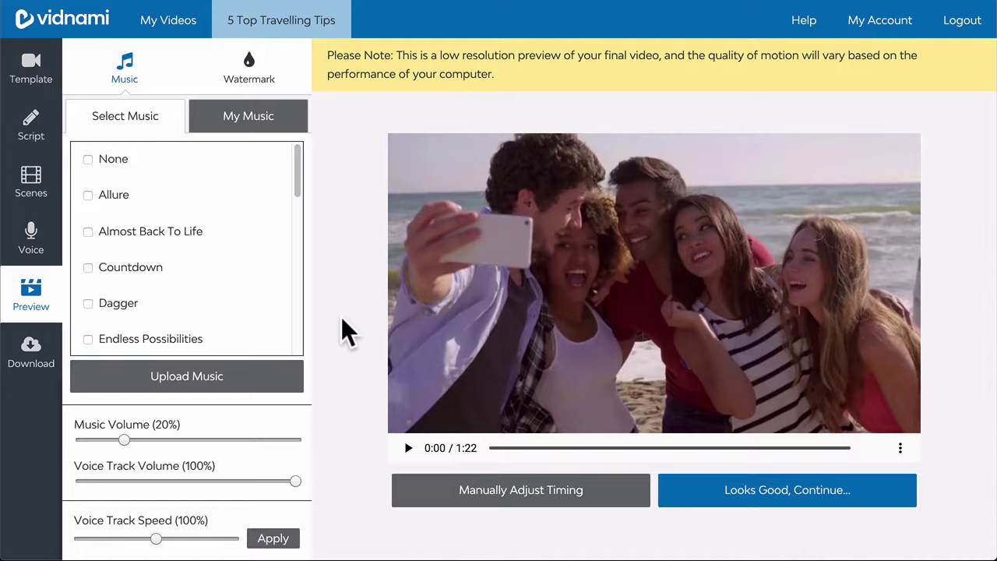
Choose Endless Possibilities as background music and bring up the watermark options
{"action": "left_click", "coordinate": [153, 351]}
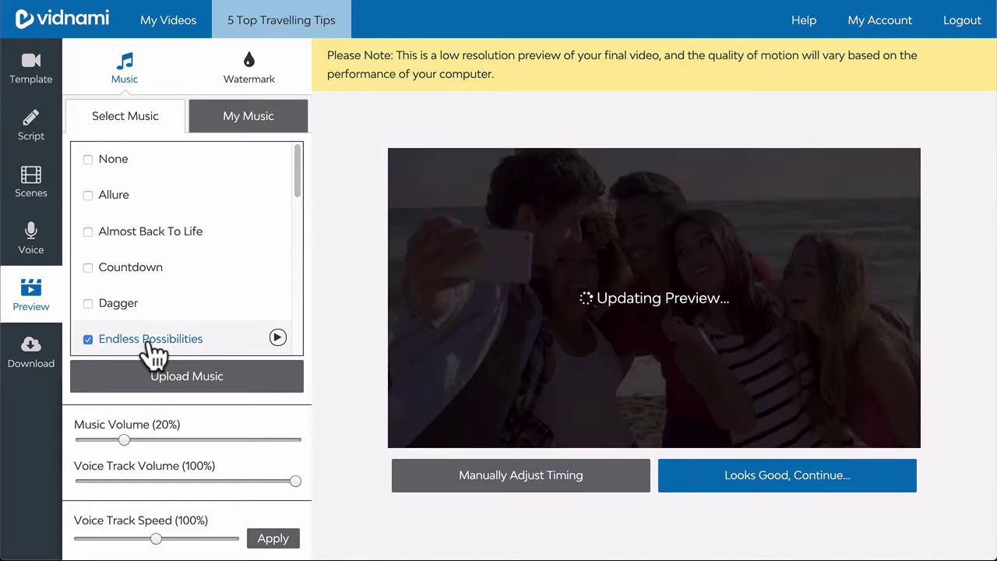
{"action": "left_click", "coordinate": [251, 86]}
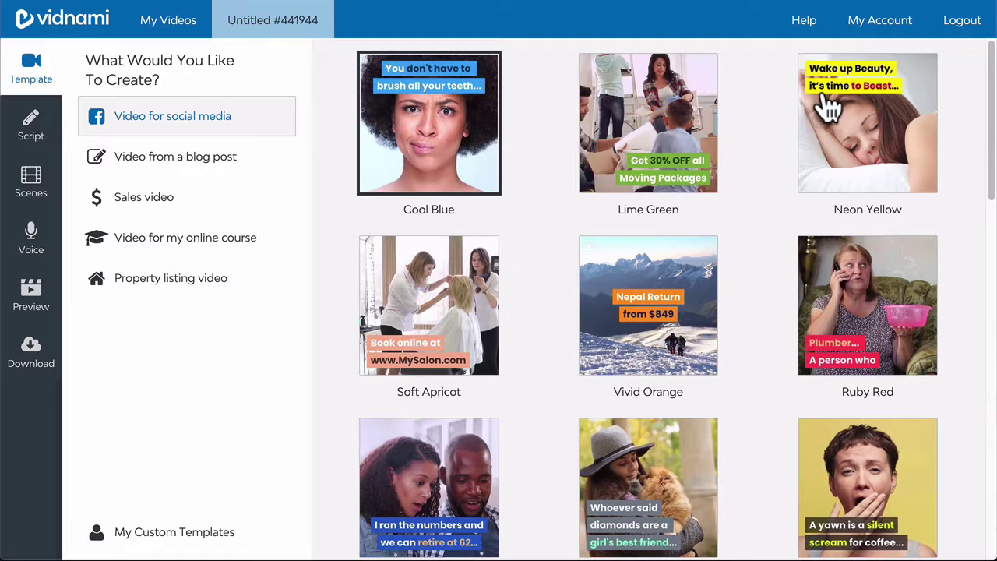
Use Lime Green, paste the Black Friday script, select 'Exclusive' in scene 3, and choose music-only
{"action": "left_click", "coordinate": [658, 146]}
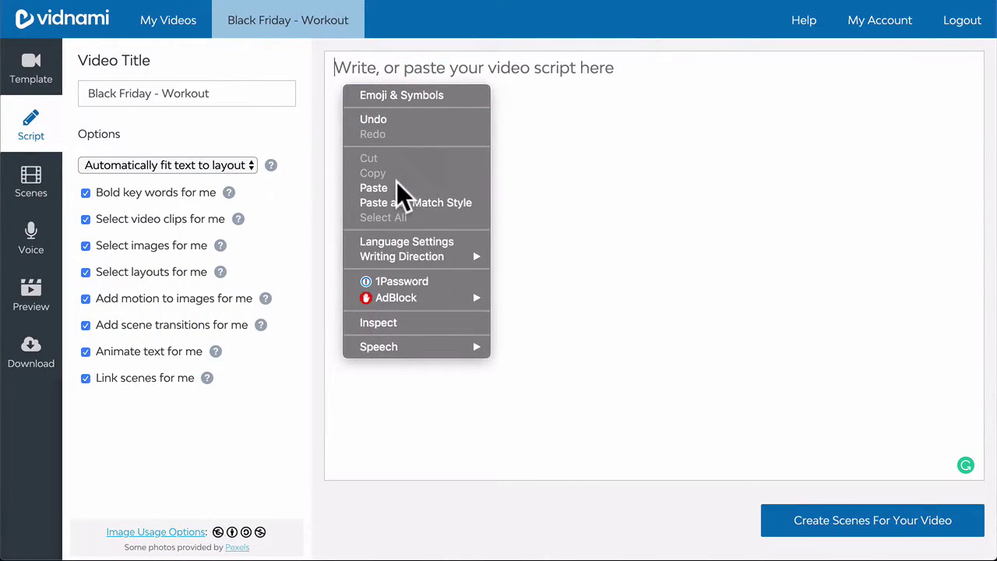
{"action": "left_click", "coordinate": [373, 188]}
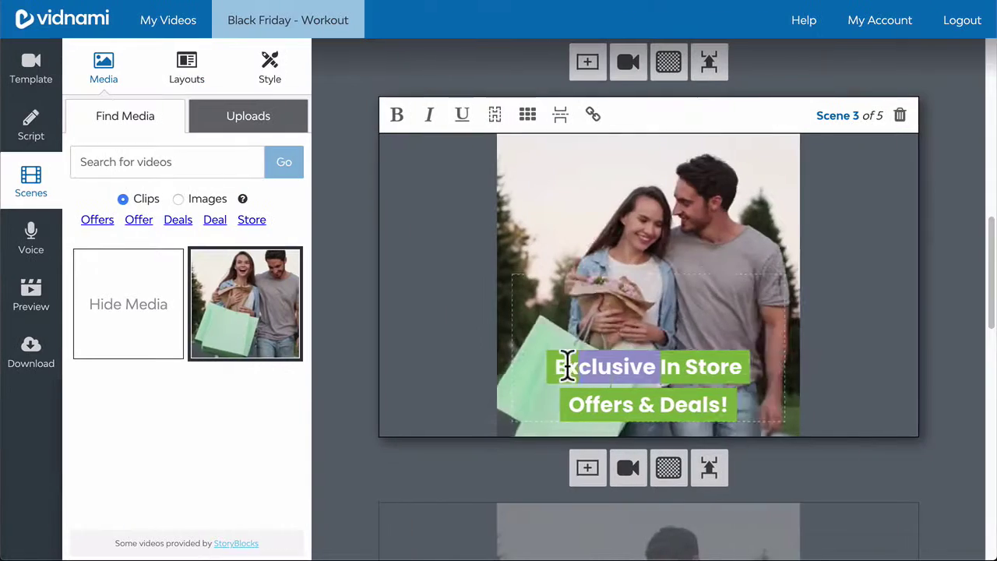
{"action": "double_click", "coordinate": [559, 364]}
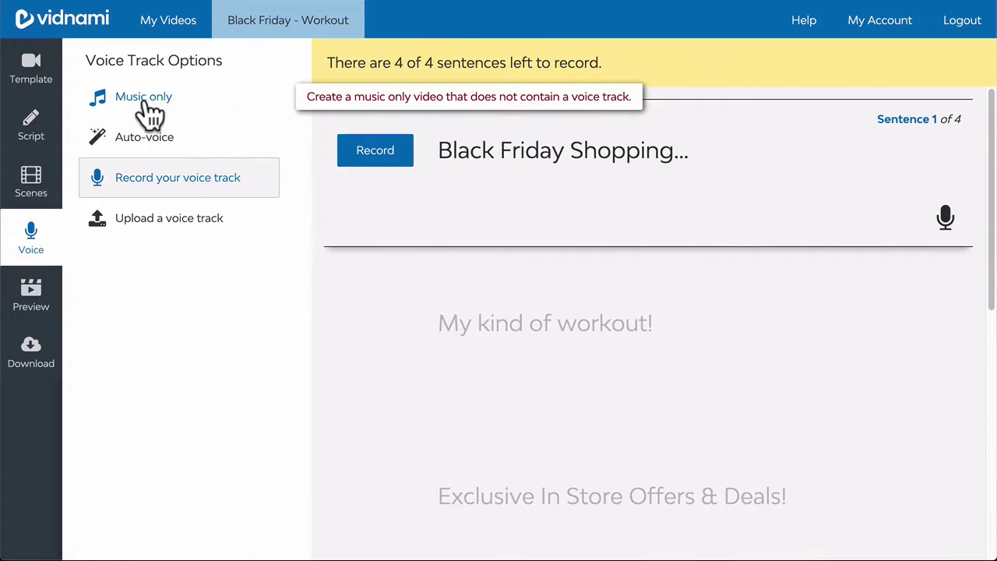
{"action": "left_click", "coordinate": [149, 111]}
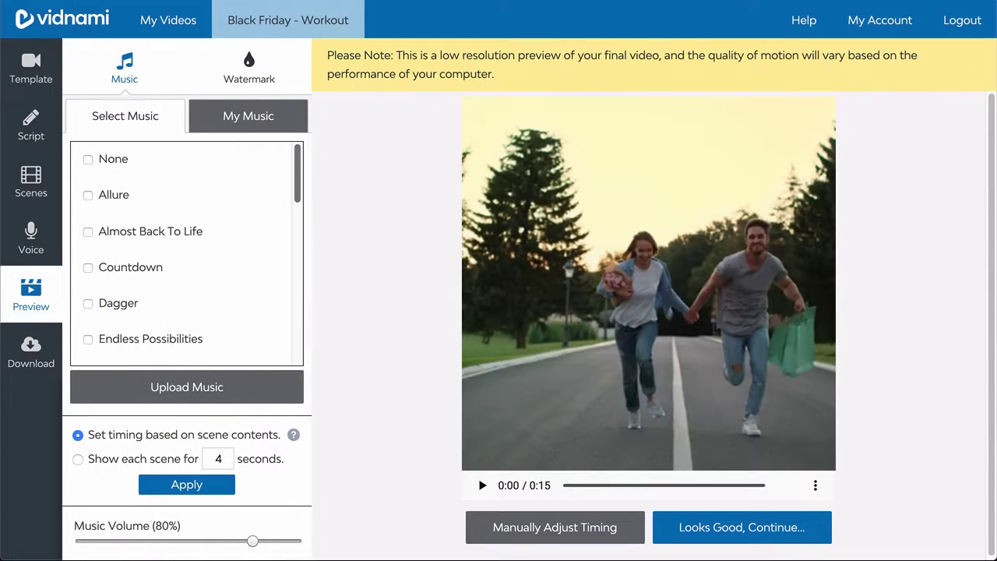